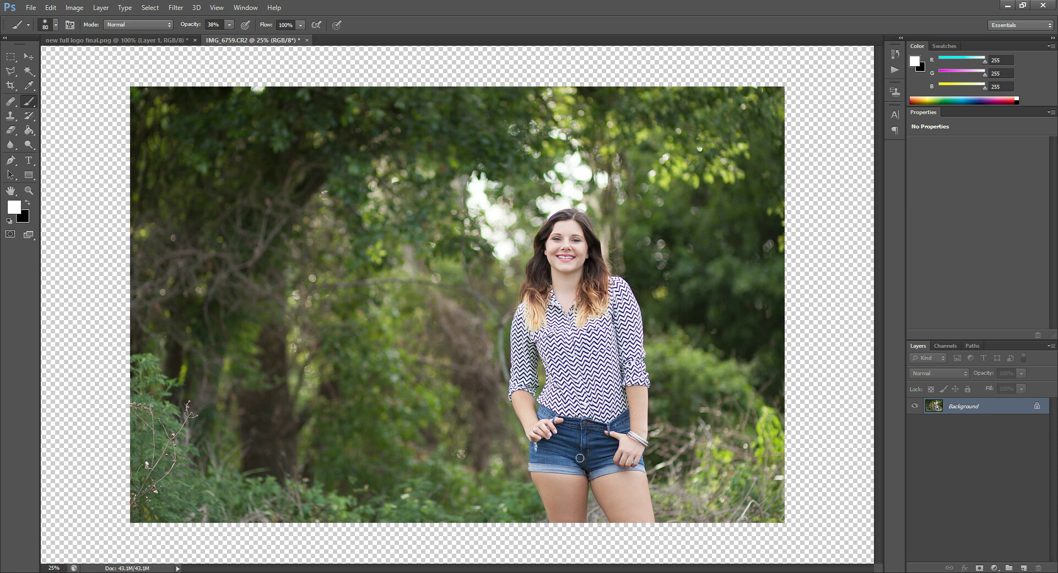
Add a Solid Color fill layer in dark reddish brown 3f2626 above the photo.
click(993, 567)
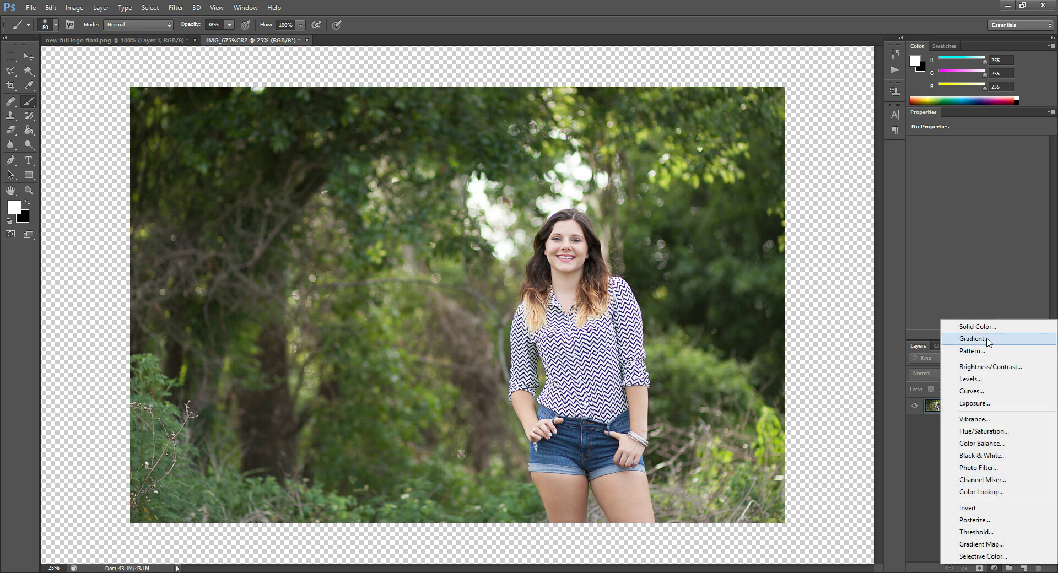
click(984, 329)
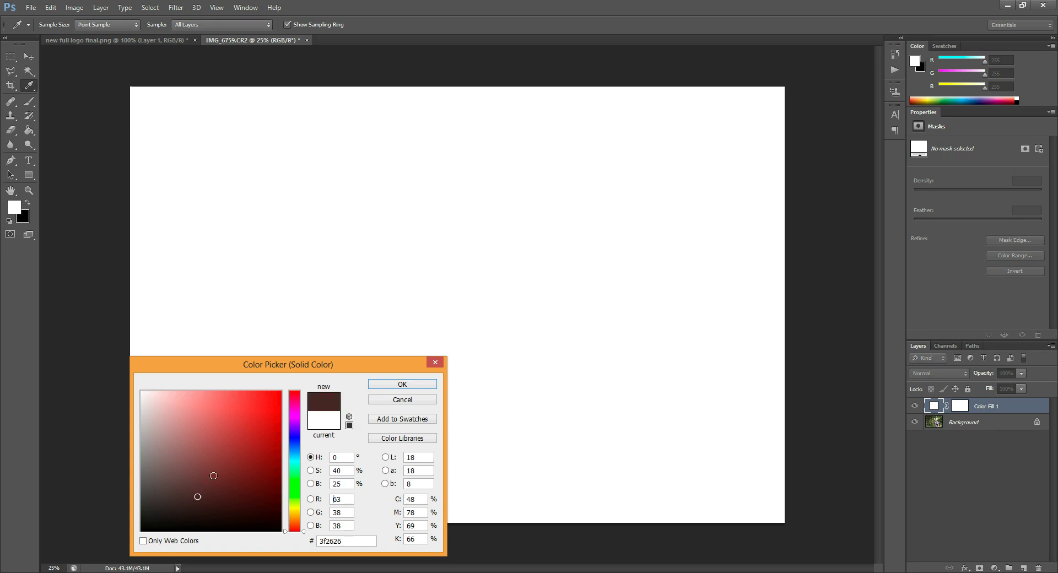
click(197, 496)
click(402, 384)
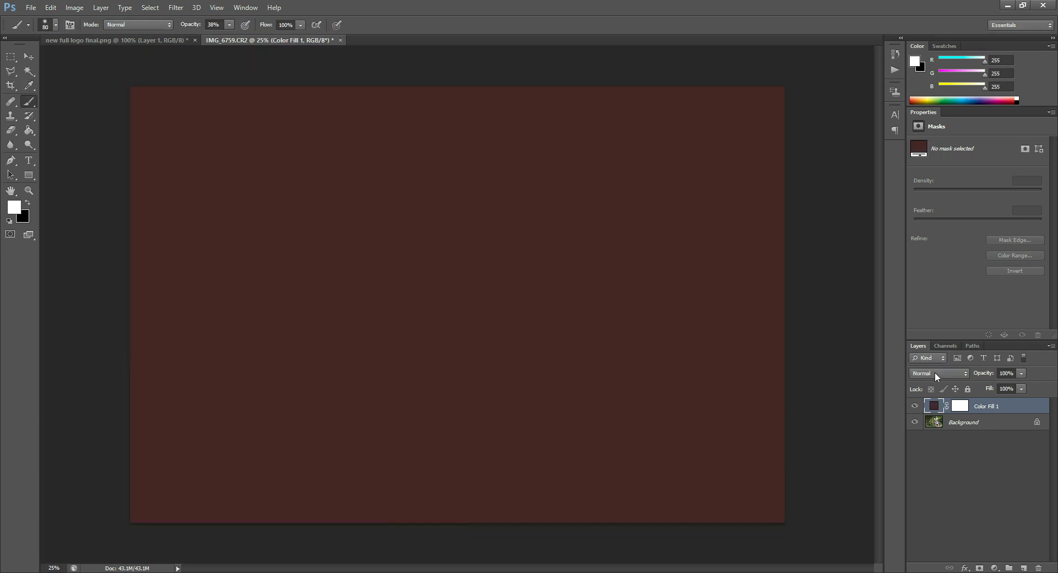
Blend the brown fill layer in Soft Light mode and compare the photo with it hidden and shown.
click(935, 375)
click(931, 229)
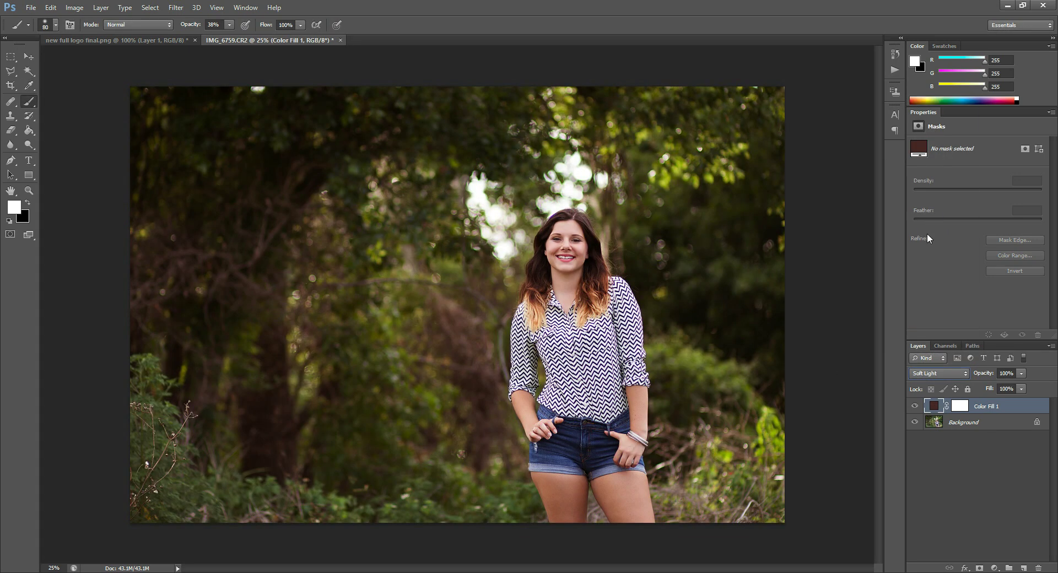
click(917, 406)
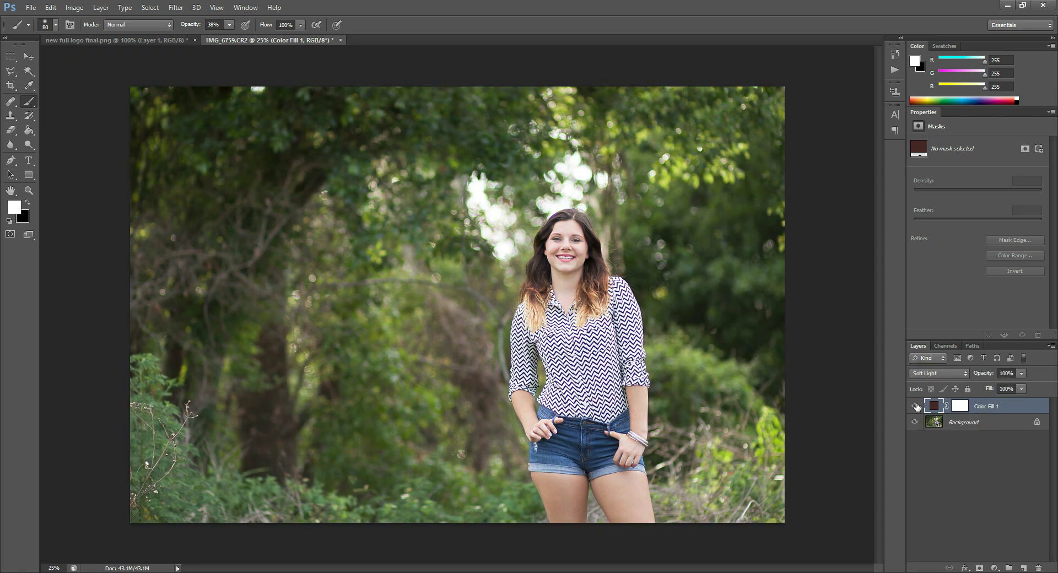
click(916, 406)
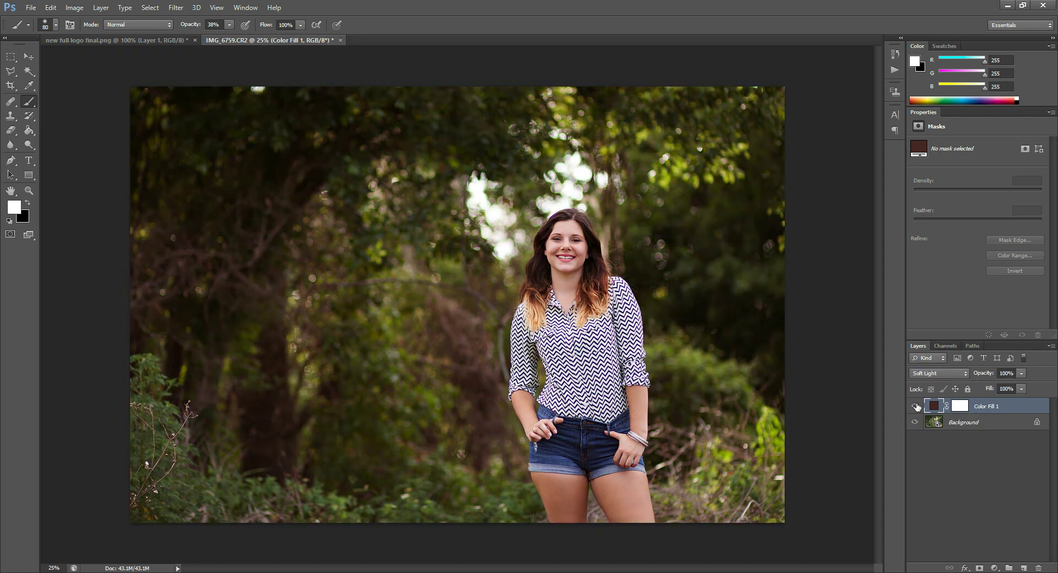
Paint black over the woman on the fill layer's mask with a 500 px brush at 100% opacity.
click(961, 408)
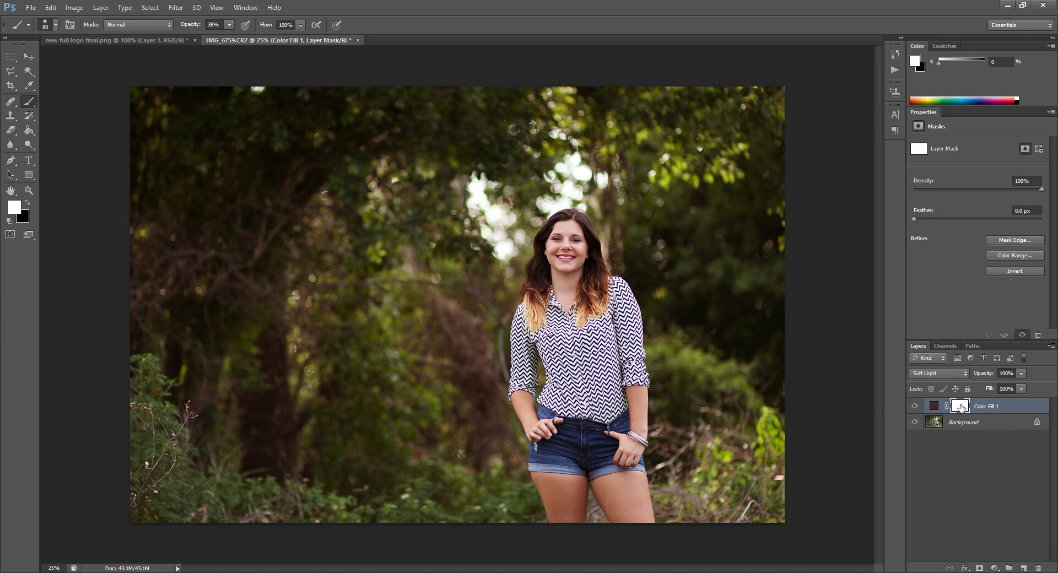
click(28, 203)
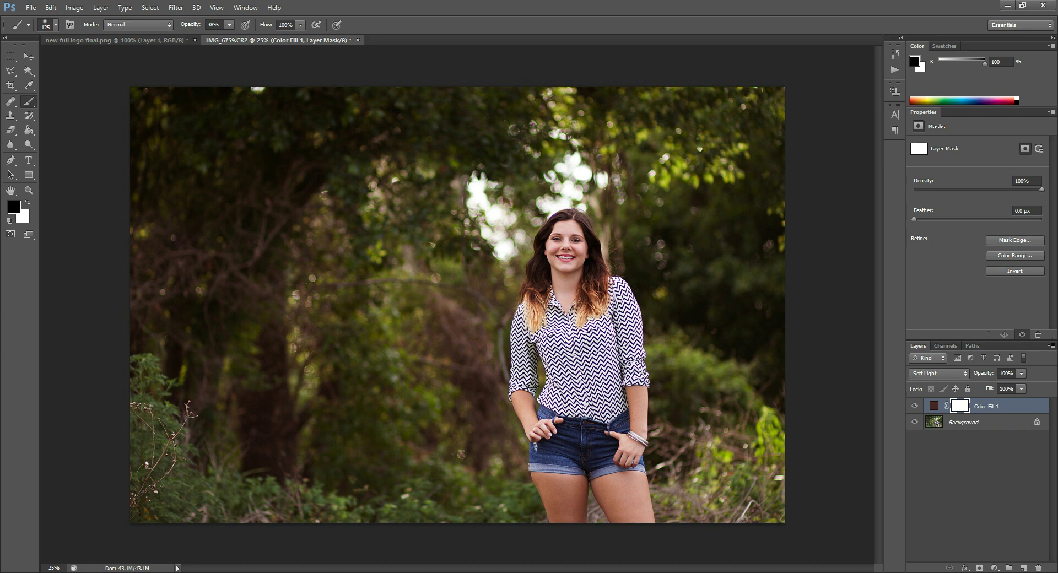
key(bracketright)
key(bracketright)
key(bracketright)
key(bracketright)
key(bracketright)
key(bracketright)
key(bracketright)
key(bracketright)
key(bracketright)
key(bracketright)
key(bracketright)
key(bracketright)
key(bracketright)
key(bracketright)
key(bracketright)
key(bracketright)
key(bracketright)
key(bracketright)
key(bracketleft)
key(bracketleft)
drag(230, 35, 263, 35)
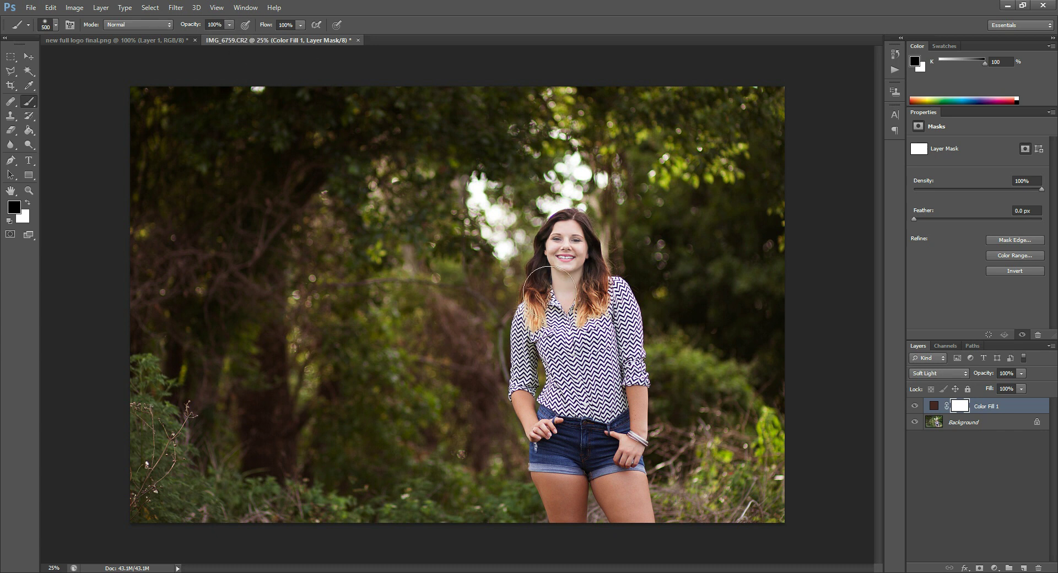
mouse_move(563, 284)
mouse_down()
mouse_move(595, 280)
mouse_move(600, 358)
mouse_move(573, 501)
mouse_move(633, 484)
mouse_up()
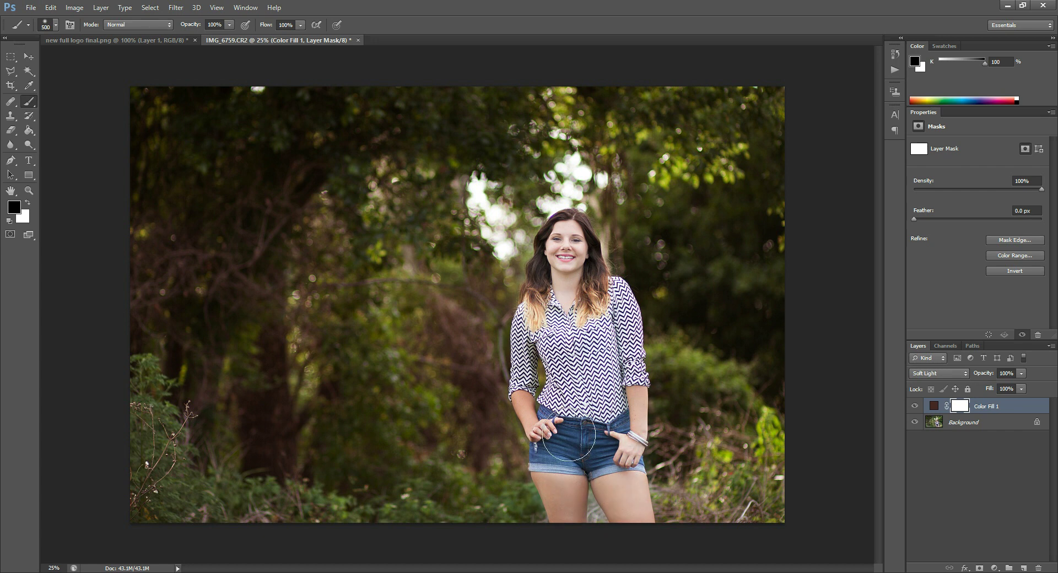
mouse_move(550, 408)
mouse_down()
mouse_move(546, 339)
mouse_move(562, 275)
mouse_move(647, 380)
mouse_move(672, 358)
mouse_up()
mouse_move(479, 344)
mouse_down()
mouse_move(491, 393)
mouse_move(521, 407)
mouse_move(495, 319)
mouse_move(494, 365)
mouse_up()
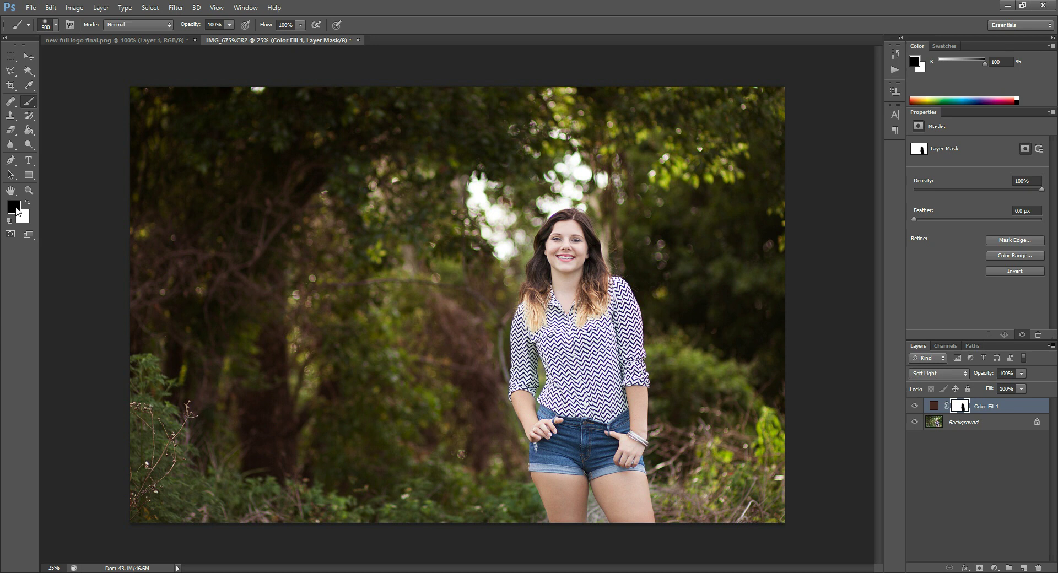
Restore the brown tint around the woman's legs and shorts by painting white on the mask with a 175 px brush.
click(30, 191)
click(585, 422)
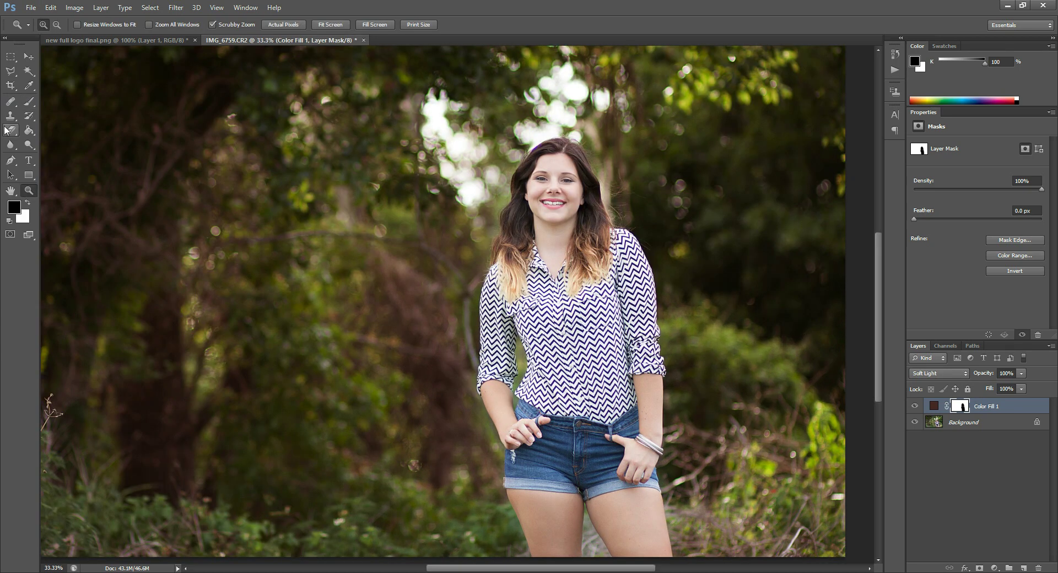
click(30, 105)
click(27, 202)
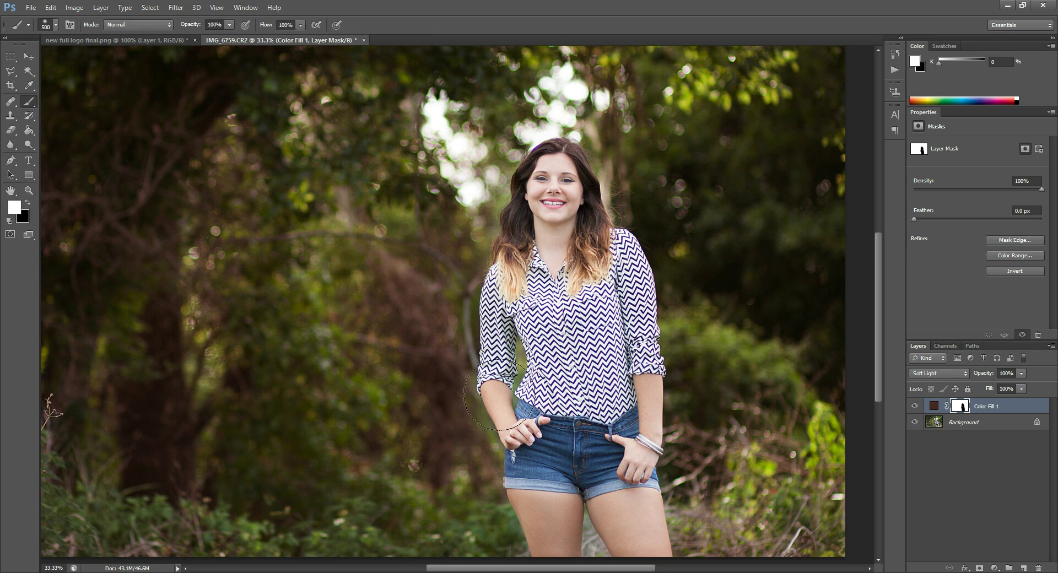
key(bracketleft)
key(bracketleft)
key(bracketleft)
key(bracketleft)
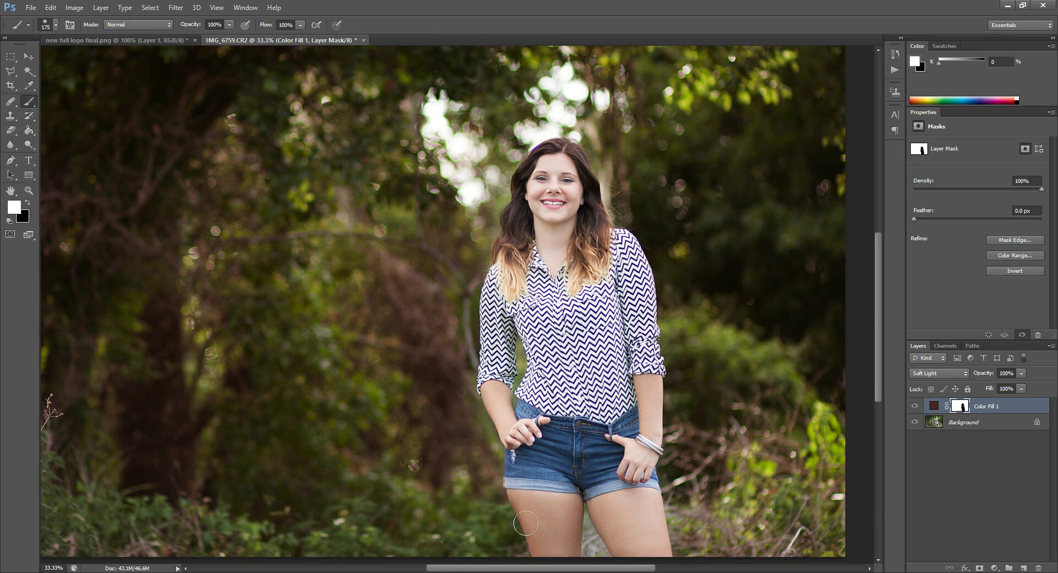
mouse_move(560, 533)
mouse_down()
mouse_move(605, 559)
mouse_move(646, 489)
mouse_move(675, 549)
mouse_move(655, 508)
mouse_move(585, 494)
mouse_move(495, 451)
mouse_up()
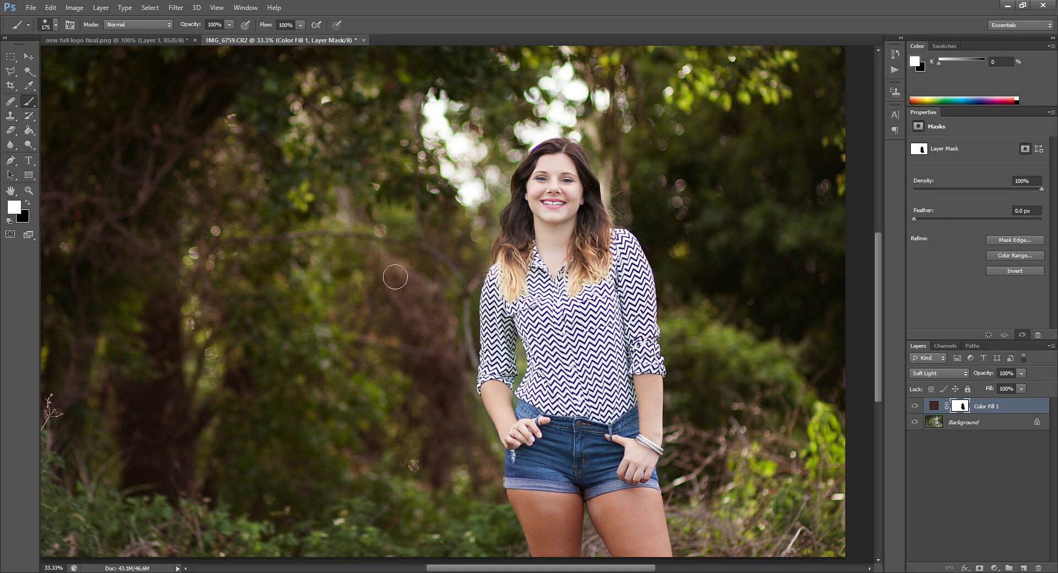
Delete the fill layer's painted mask and add a fresh white one.
right_click(959, 407)
click(947, 430)
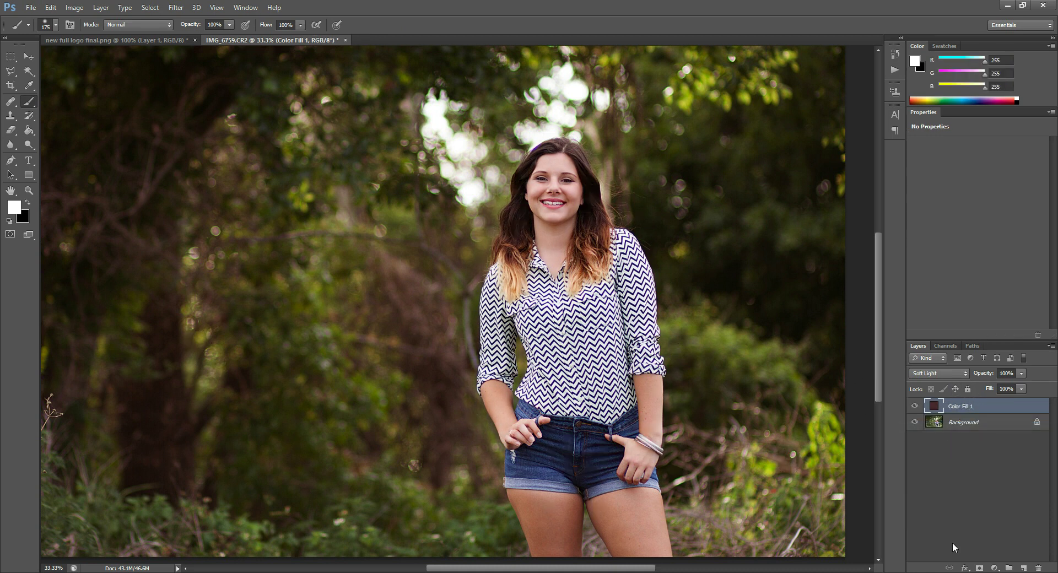
click(979, 568)
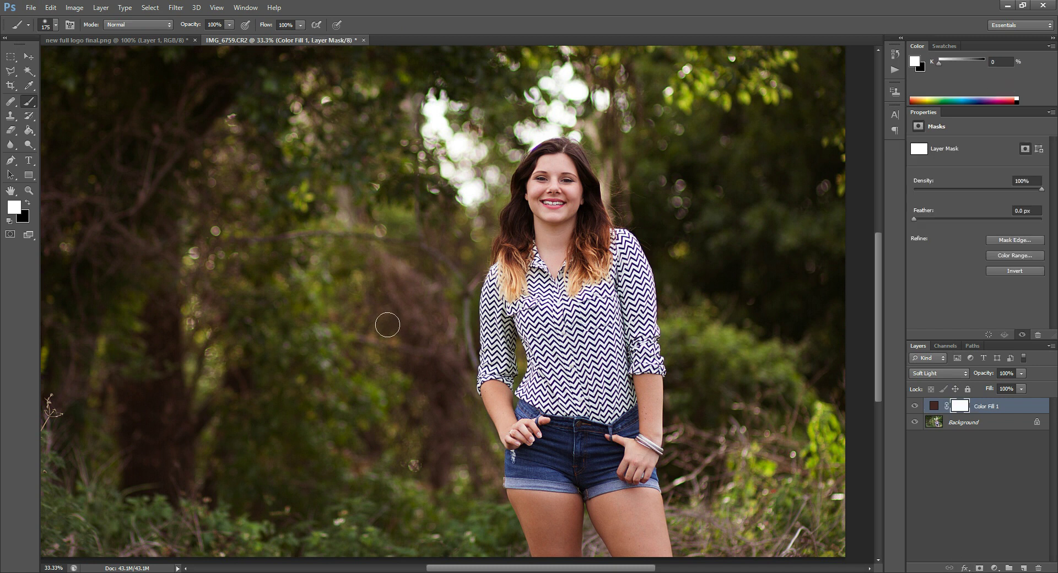
Soften the tint on the woman's face, legs and arms by painting black on the mask with a 400 px brush at 34% opacity.
click(229, 24)
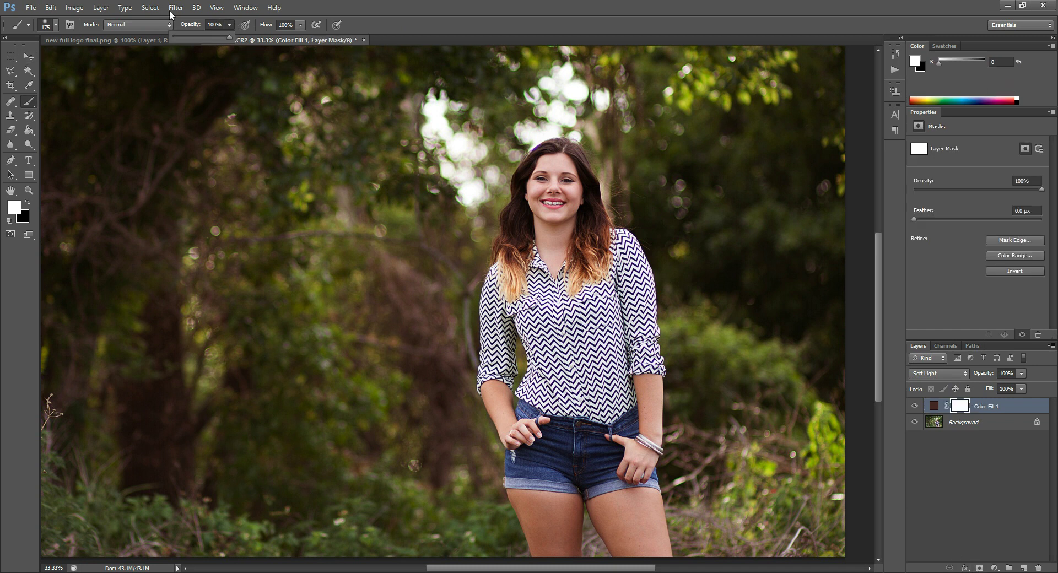
click(28, 203)
click(229, 25)
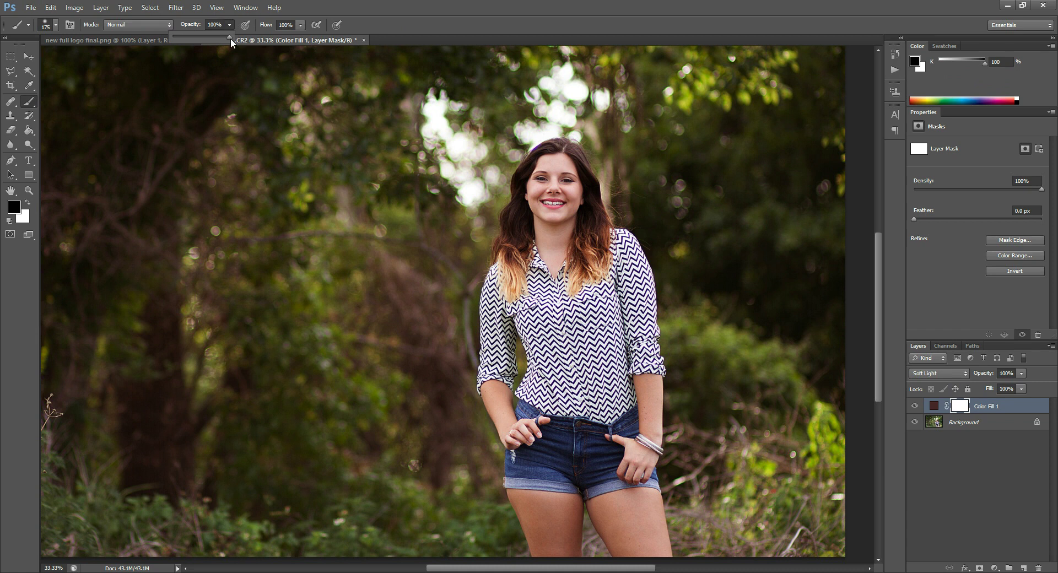
click(481, 190)
key(bracketright)
key(bracketright)
key(bracketright)
key(bracketright)
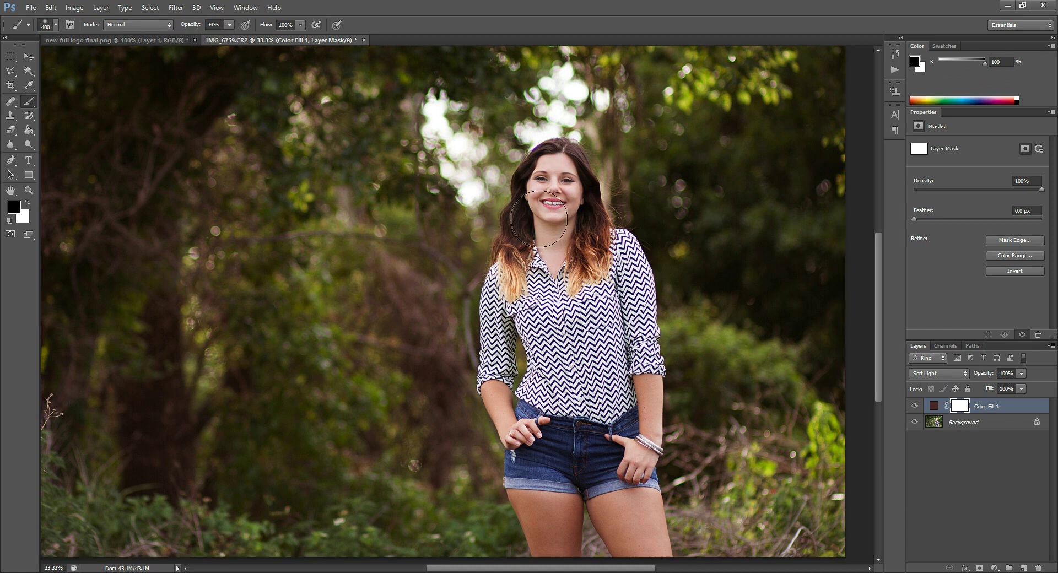
drag(562, 188, 549, 215)
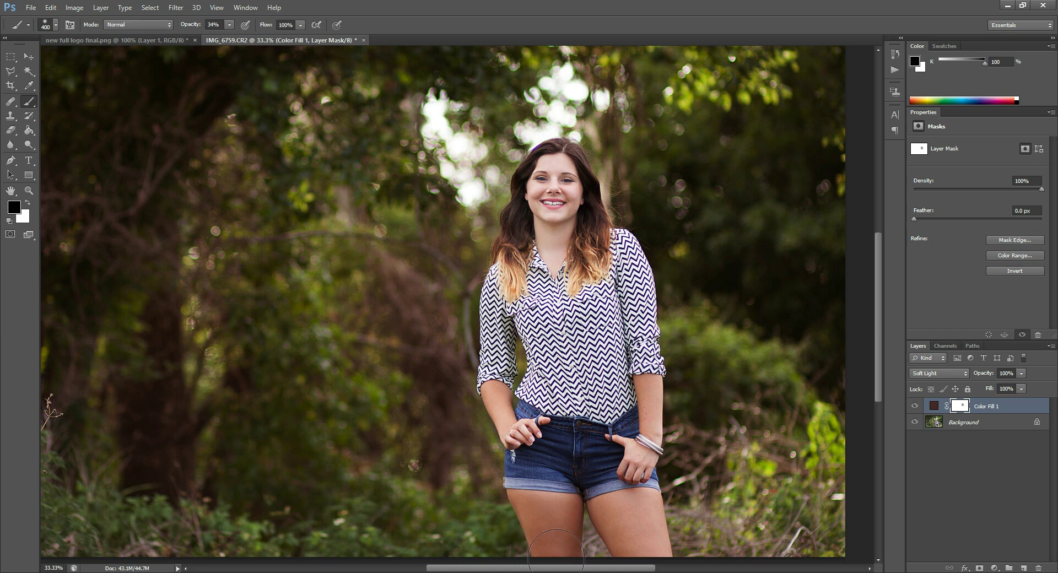
drag(550, 527, 549, 515)
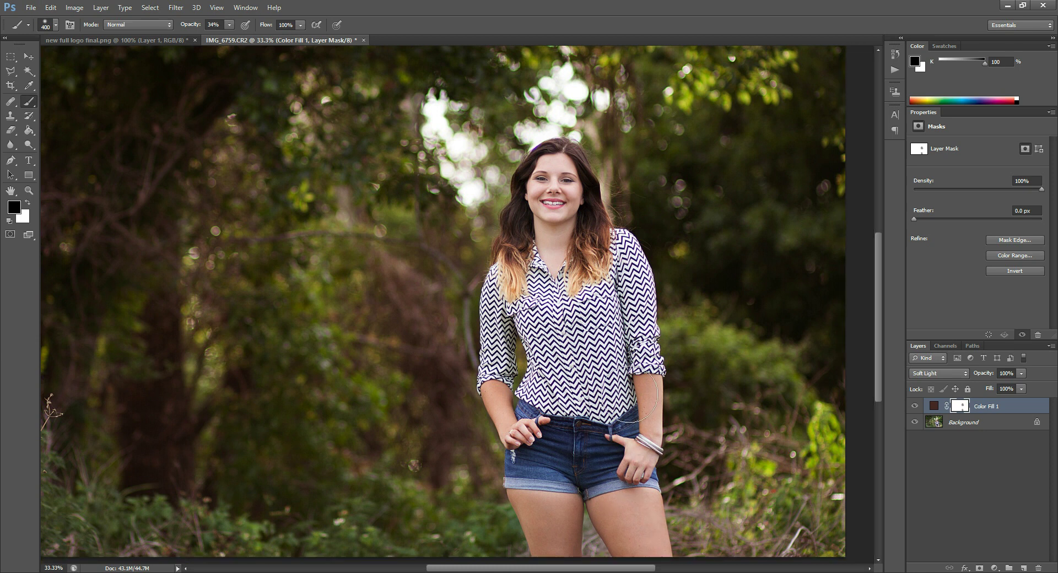
click(526, 416)
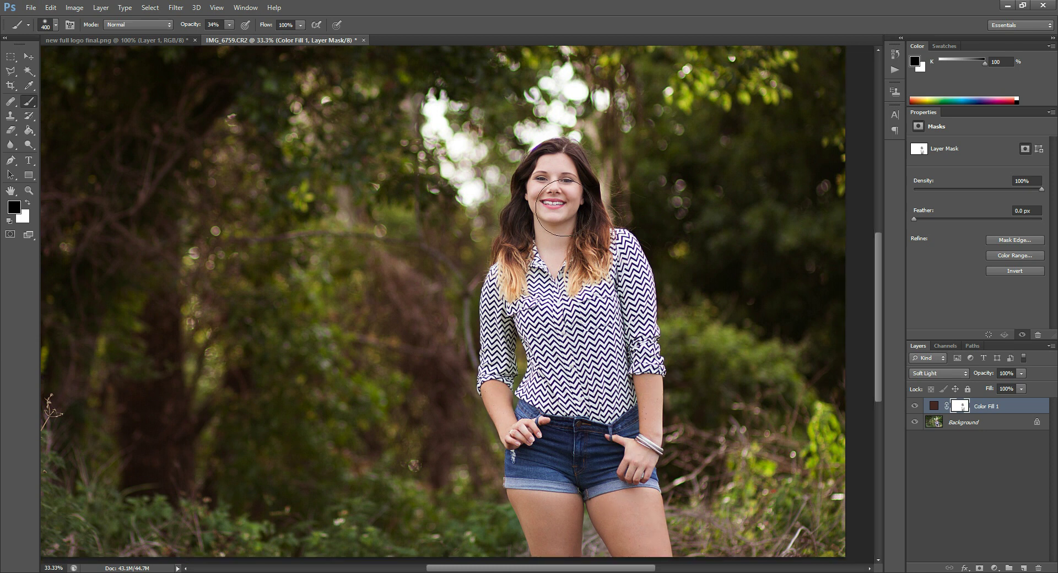
Compare the photo with the fill layer hidden and shown, both close up and with the whole image in view.
click(916, 406)
click(915, 406)
click(915, 405)
click(916, 406)
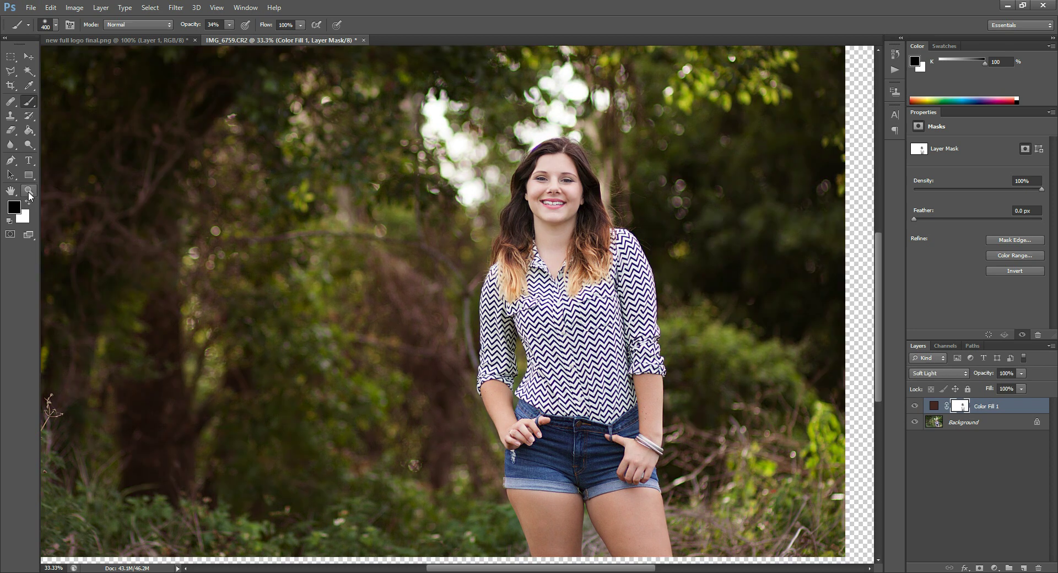
click(29, 191)
alt+click(368, 215)
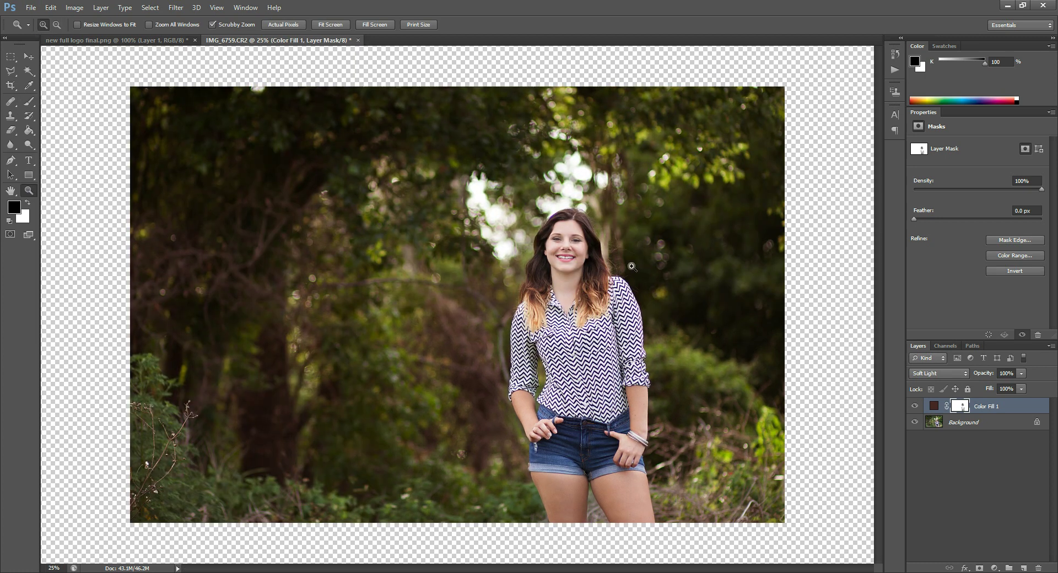
click(914, 408)
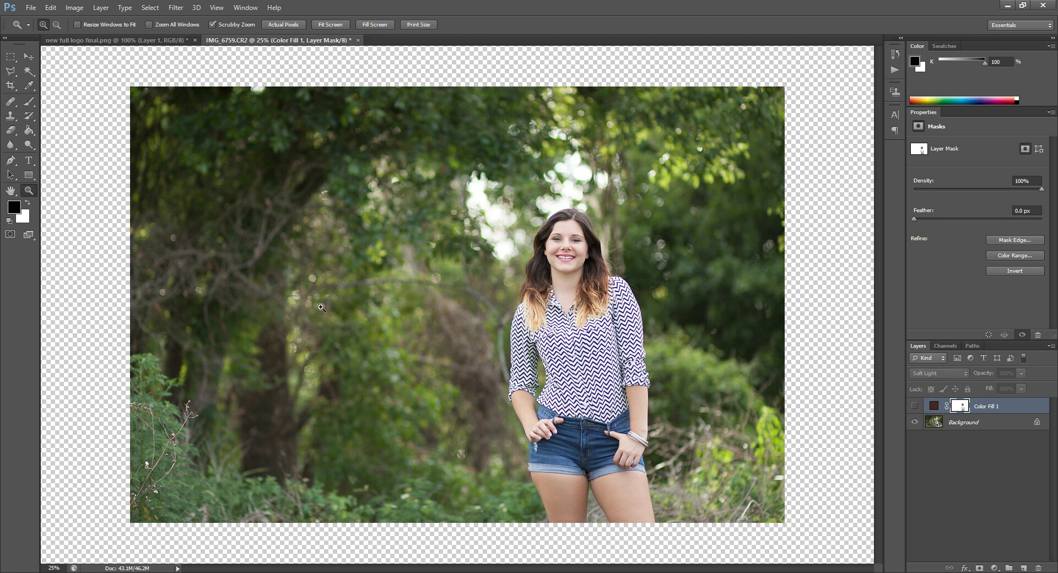
click(914, 406)
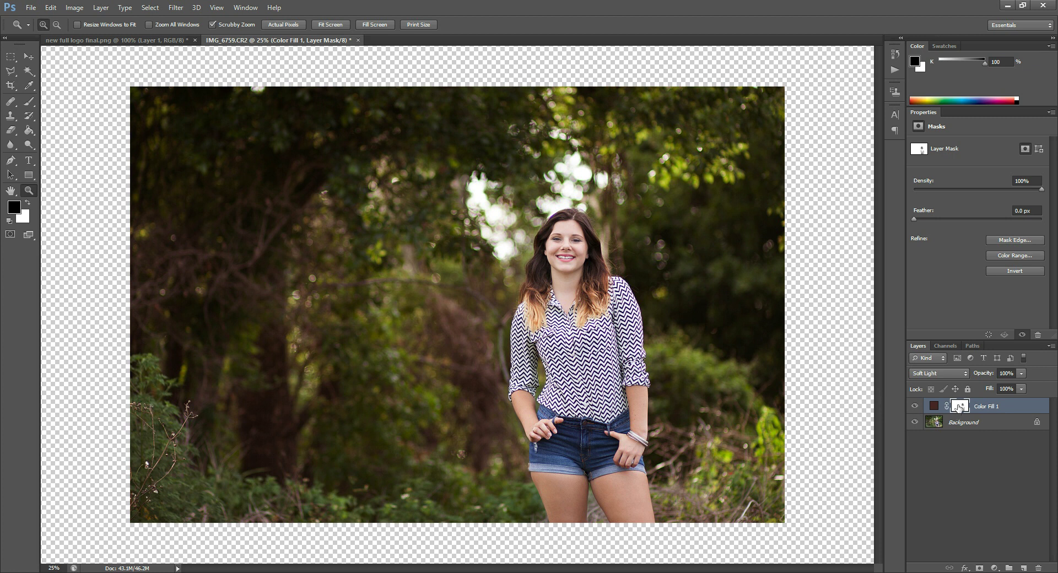
Replace the fill layer's painted mask with a new one and invert it to solid black.
right_click(959, 407)
click(954, 429)
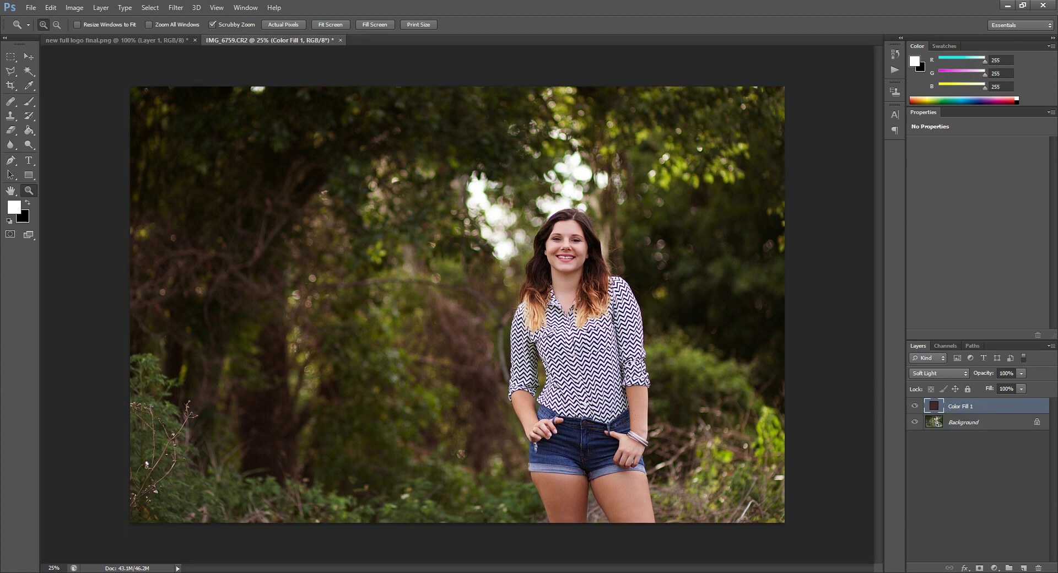
click(978, 568)
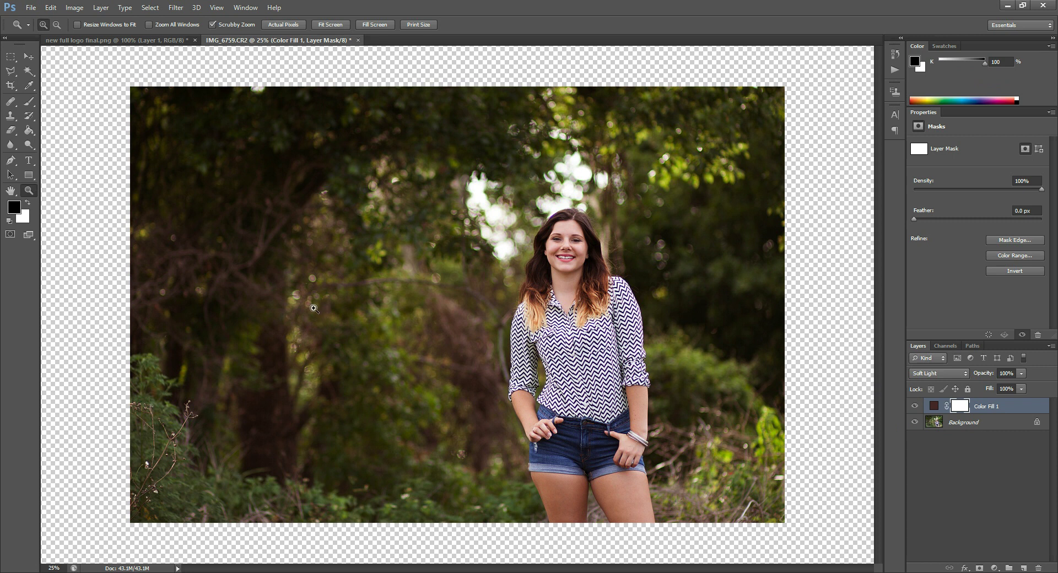
key(ctrl+i)
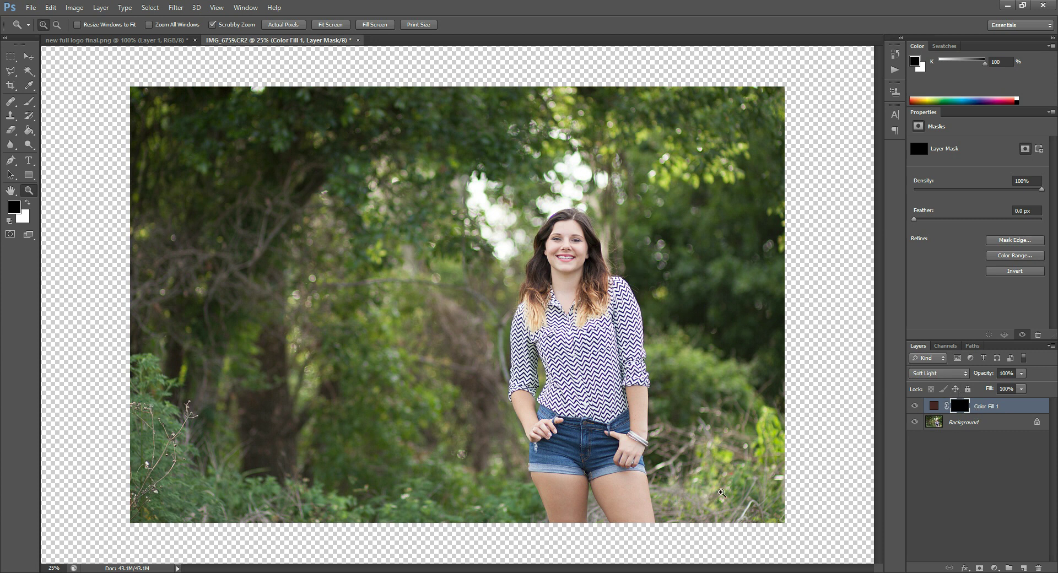
Reveal the brown tint over the trees and undergrowth left of the woman by painting white with an 800 px brush at 100% opacity.
click(29, 100)
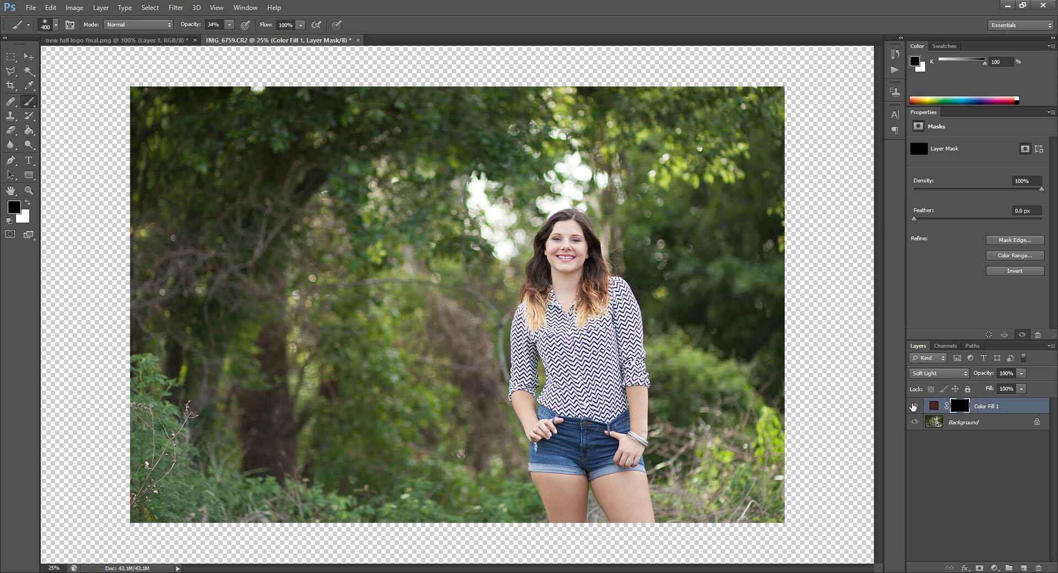
click(27, 203)
key(bracketright)
key(bracketright)
key(bracketright)
key(0)
key(bracketright)
mouse_move(266, 424)
mouse_down()
mouse_move(133, 313)
mouse_move(141, 265)
mouse_move(205, 227)
mouse_move(163, 137)
mouse_move(278, 140)
mouse_move(385, 451)
mouse_move(413, 462)
mouse_move(444, 328)
mouse_move(467, 497)
mouse_move(458, 499)
mouse_move(424, 259)
mouse_up()
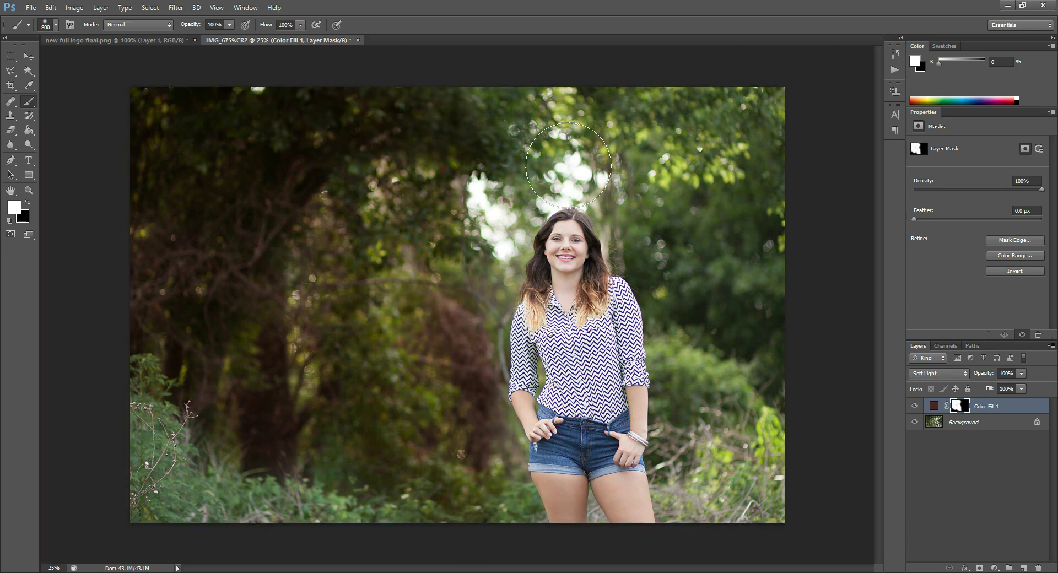
mouse_move(194, 515)
mouse_down()
mouse_move(168, 449)
mouse_move(347, 517)
mouse_move(461, 529)
mouse_move(484, 517)
mouse_up()
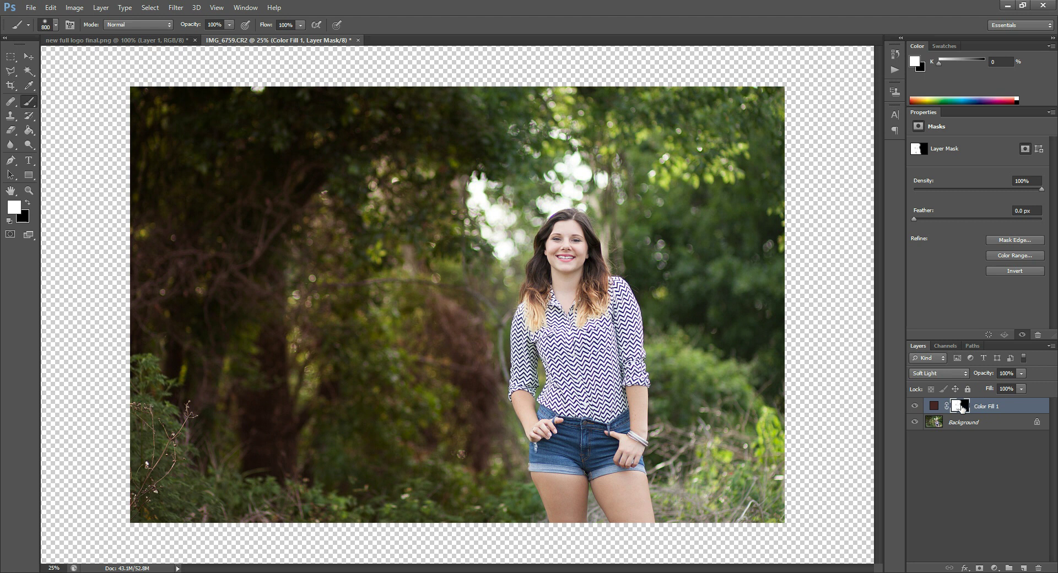
Compare the photo with the fill layer hidden and shown, and examine the mask edge beside the woman's arm up close.
click(914, 406)
click(914, 407)
click(29, 190)
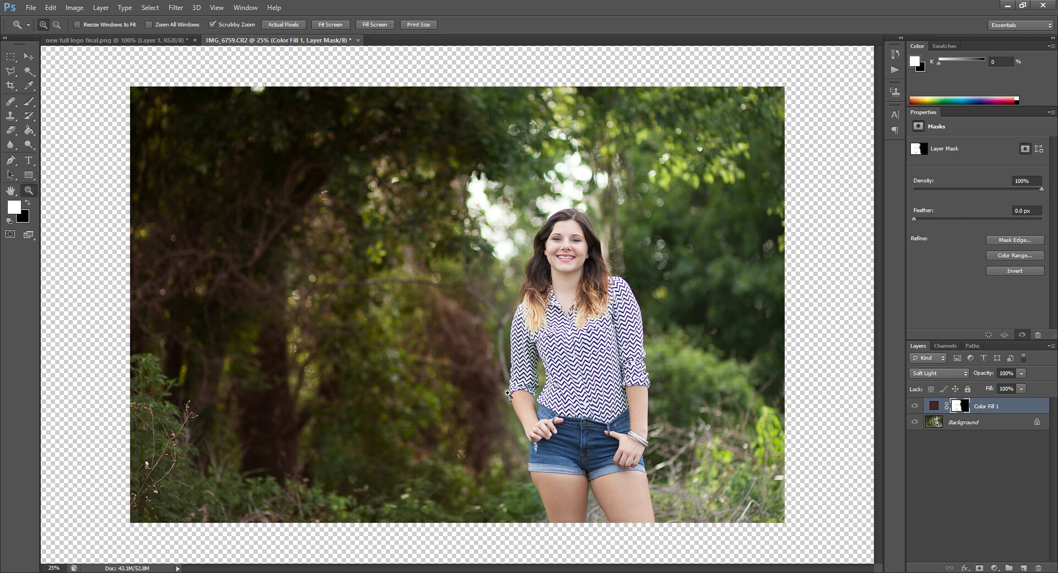
click(503, 407)
click(521, 371)
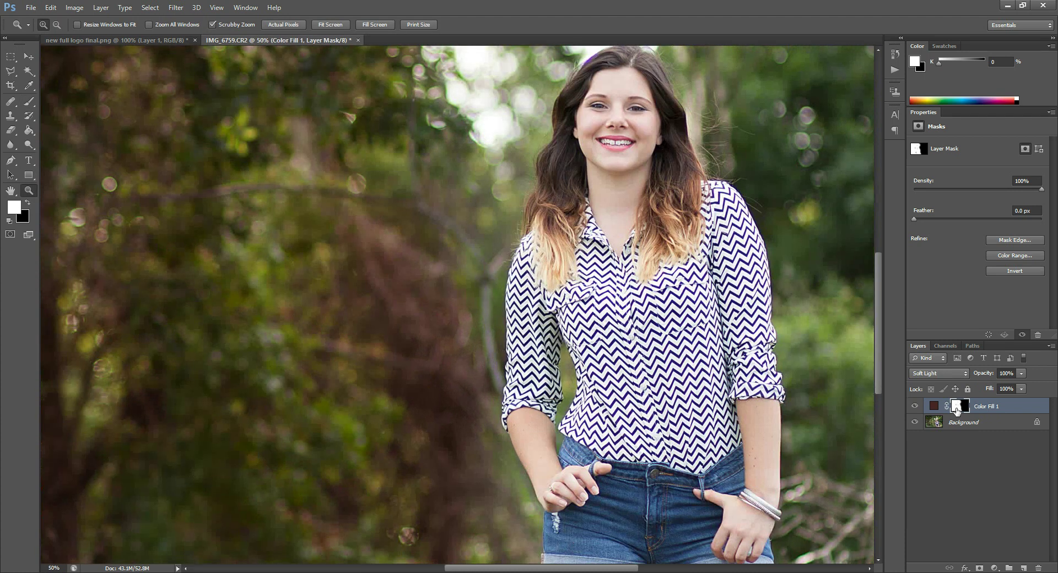
Extend the brown tint up to the woman's arm and hair by painting white on the fill layer's mask with a 300 px brush.
click(30, 101)
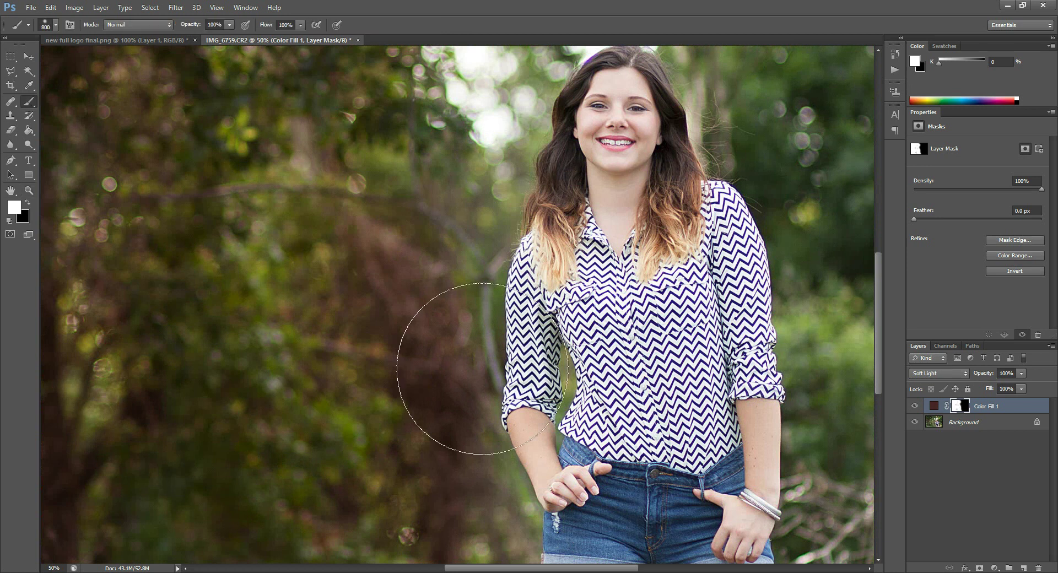
mouse_move(472, 278)
mouse_down()
mouse_move(479, 436)
mouse_move(512, 523)
mouse_move(505, 572)
mouse_up()
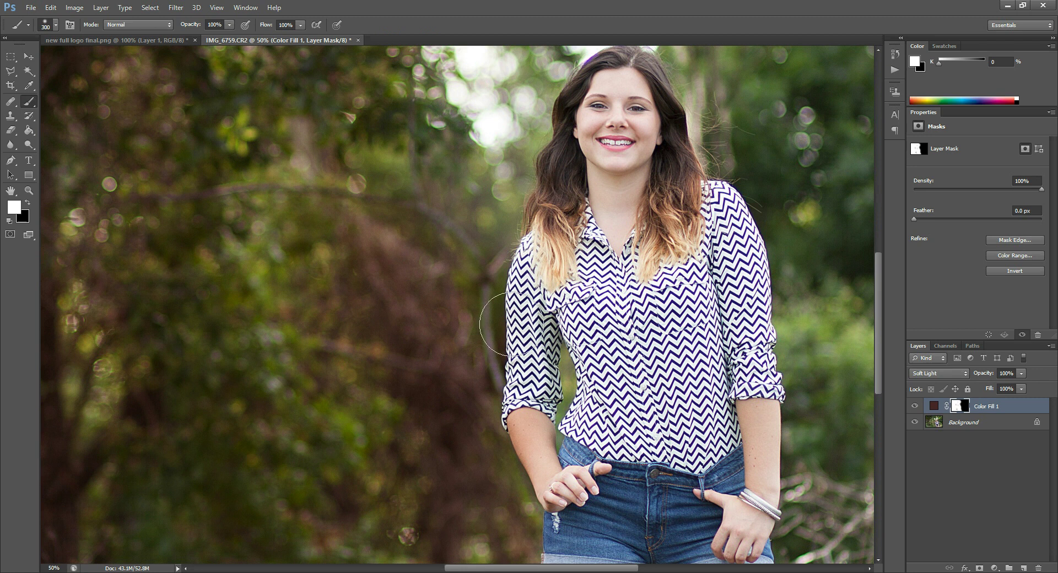
drag(472, 208, 515, 146)
drag(456, 271, 456, 334)
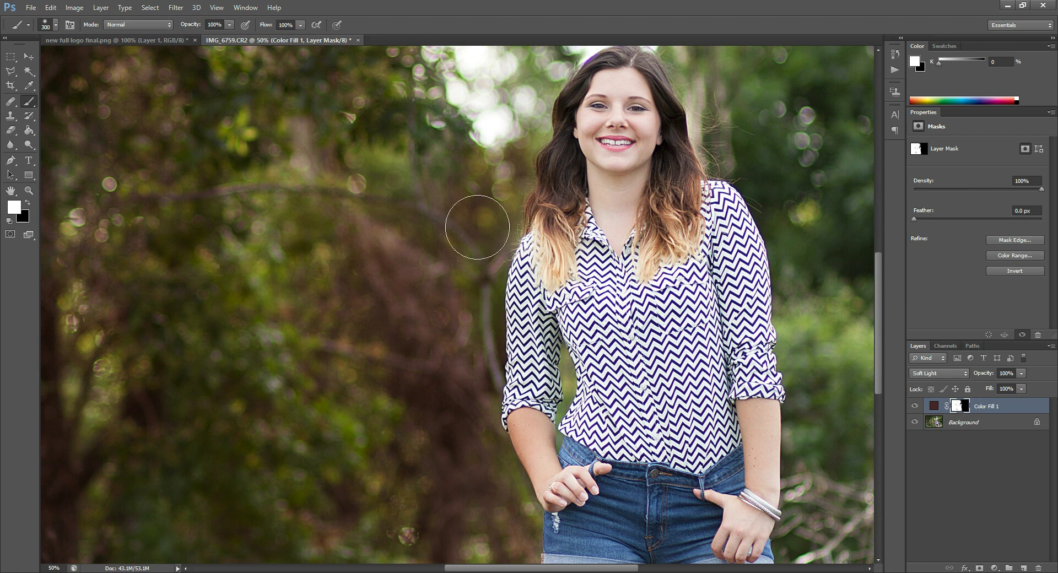
drag(349, 160, 371, 170)
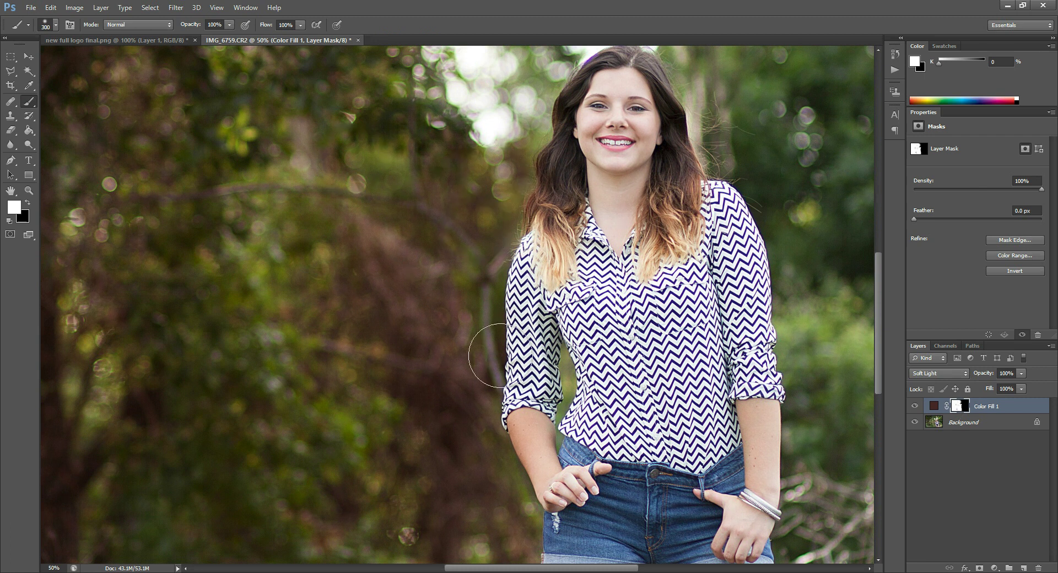
click(29, 191)
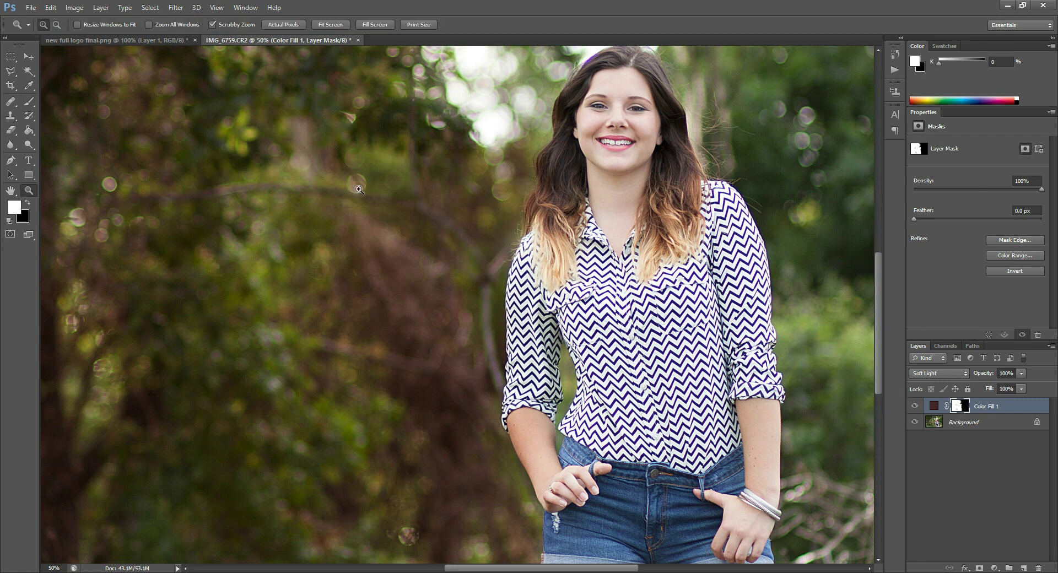
alt+click(144, 277)
alt+click(602, 269)
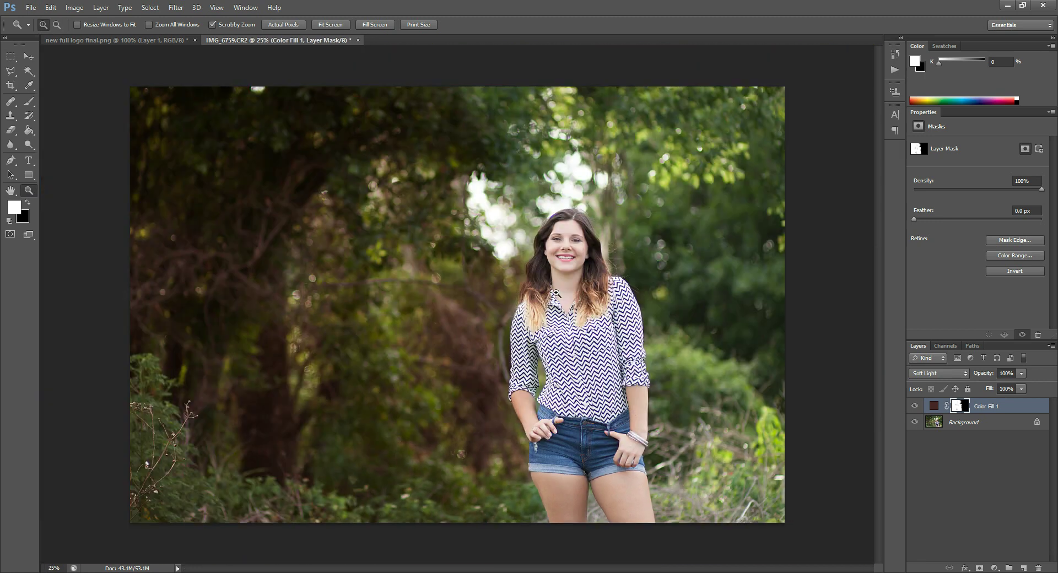